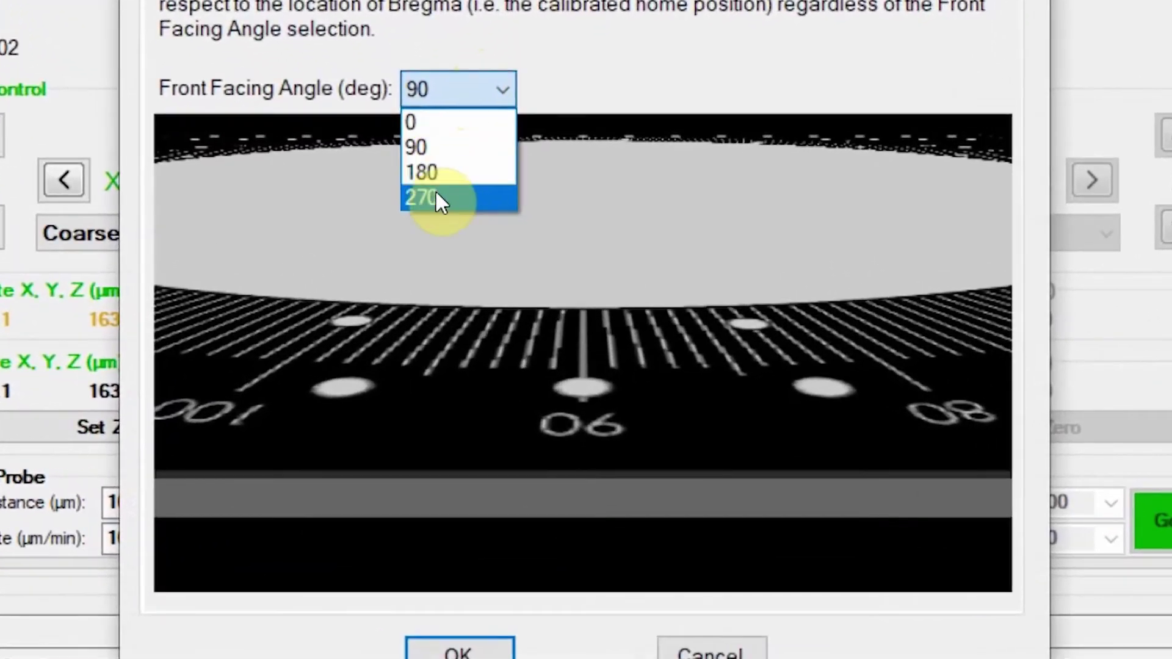
Set the front facing angle to 270° and nudge probe A's insertion StartX up to 24.400 mm.
{"action": "left_click", "coordinate": [435, 189]}
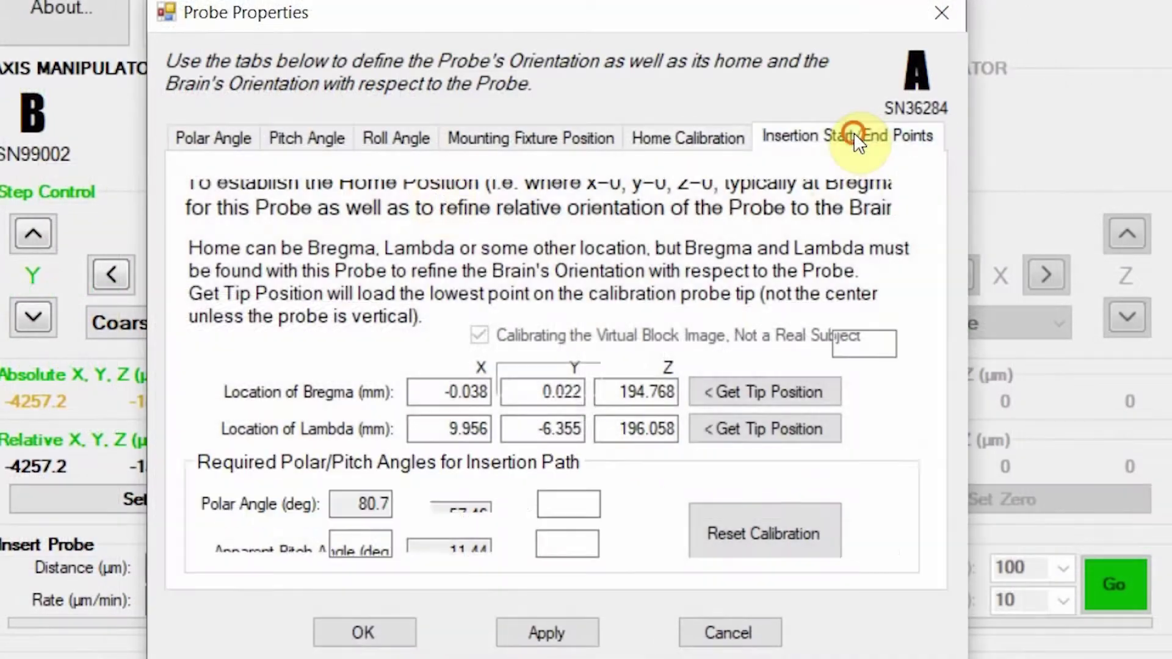
{"action": "left_click", "coordinate": [857, 137]}
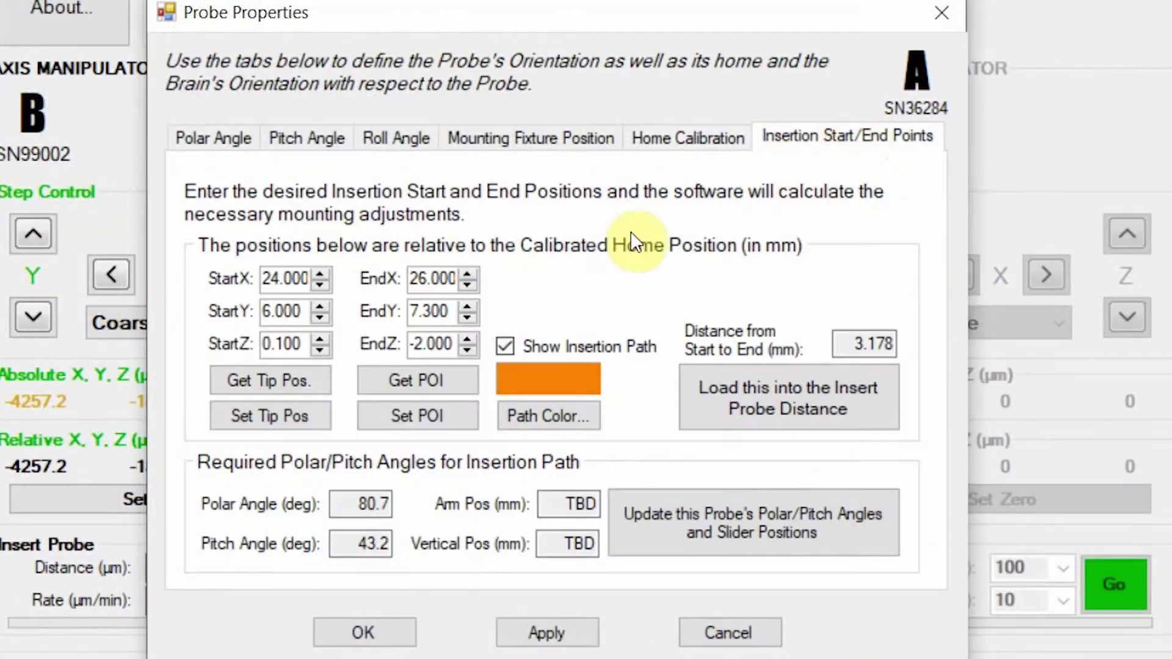
{"action": "left_click", "coordinate": [321, 272]}
{"action": "left_click", "coordinate": [321, 272]}
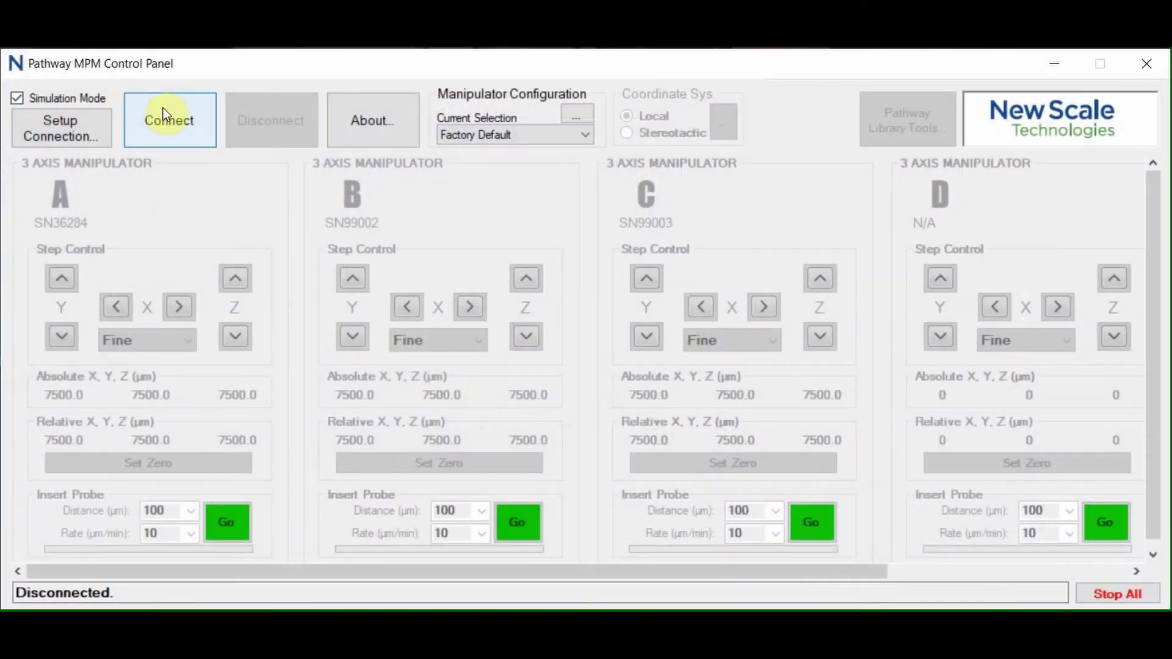
Connect the three manipulators, step B down in Z, and stack both control panel windows.
{"action": "left_click", "coordinate": [164, 108]}
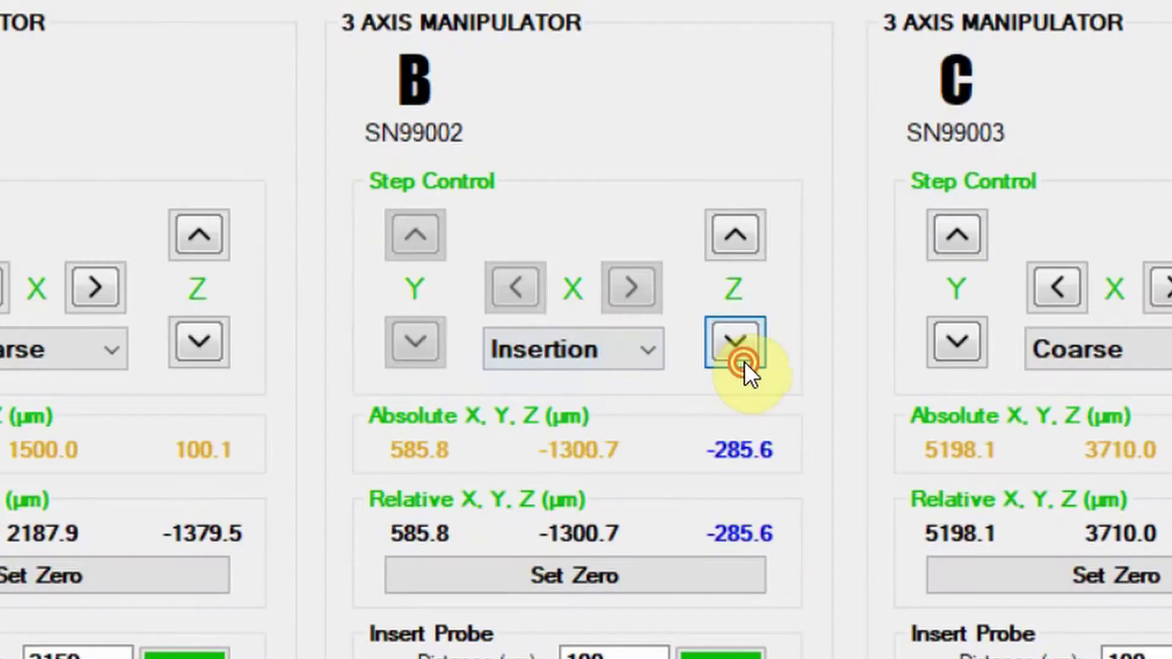
{"action": "left_click", "coordinate": [735, 344]}
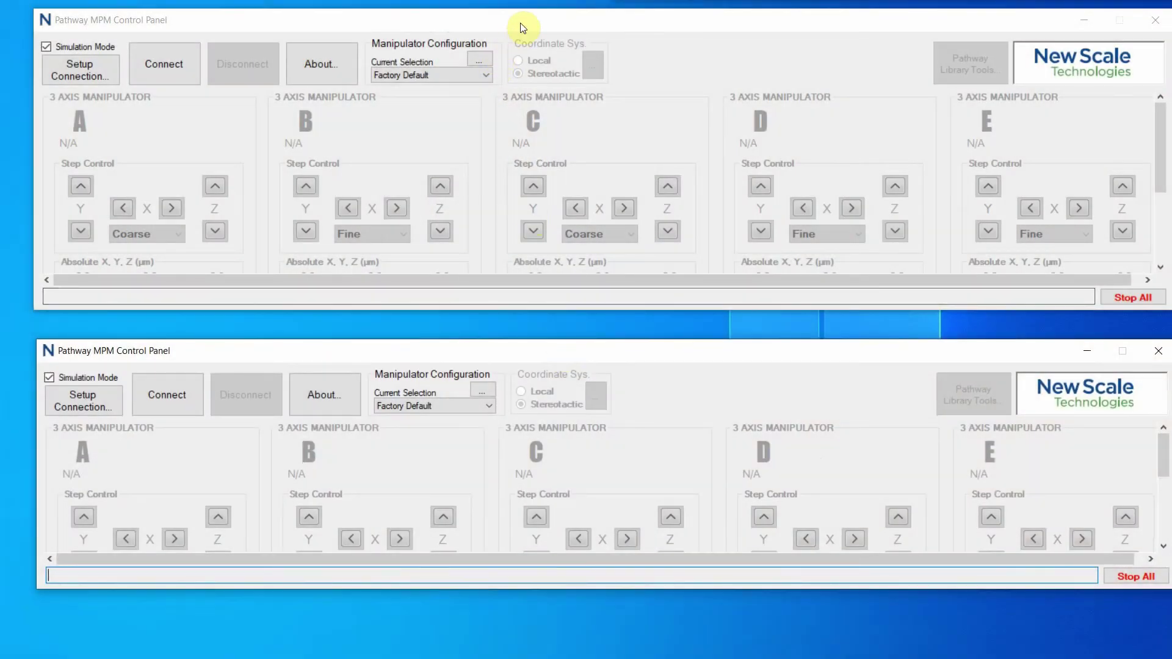
{"action": "left_click_drag", "start_coordinate": [520, 27], "coordinate": [514, 38]}
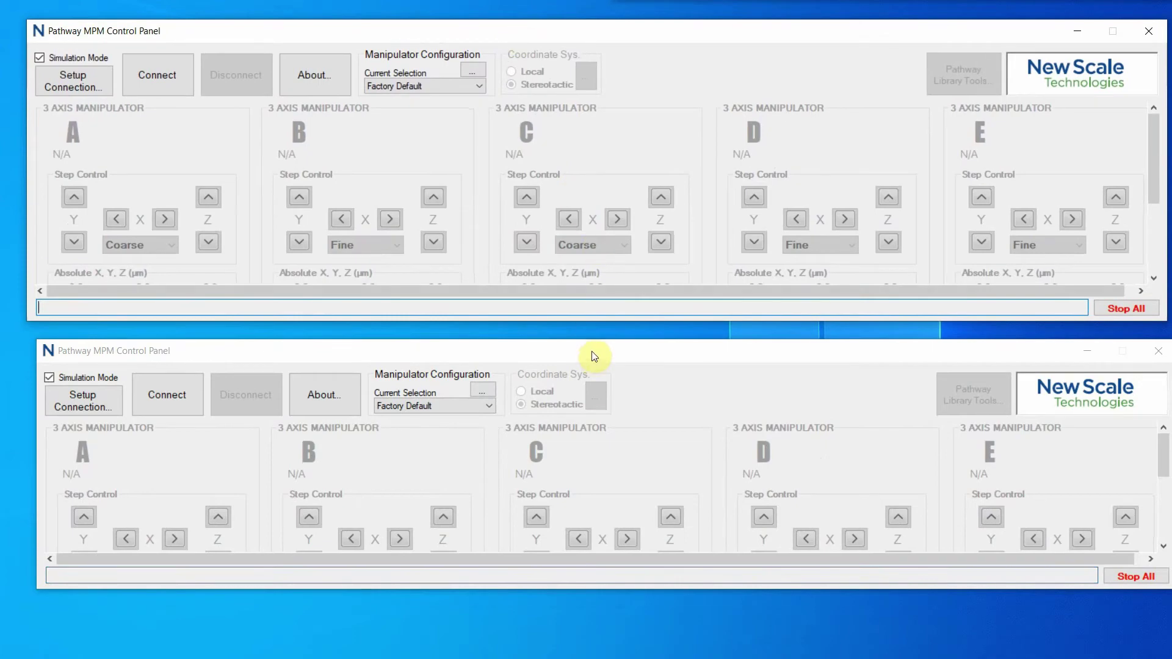
{"action": "left_click_drag", "start_coordinate": [592, 357], "coordinate": [569, 359]}
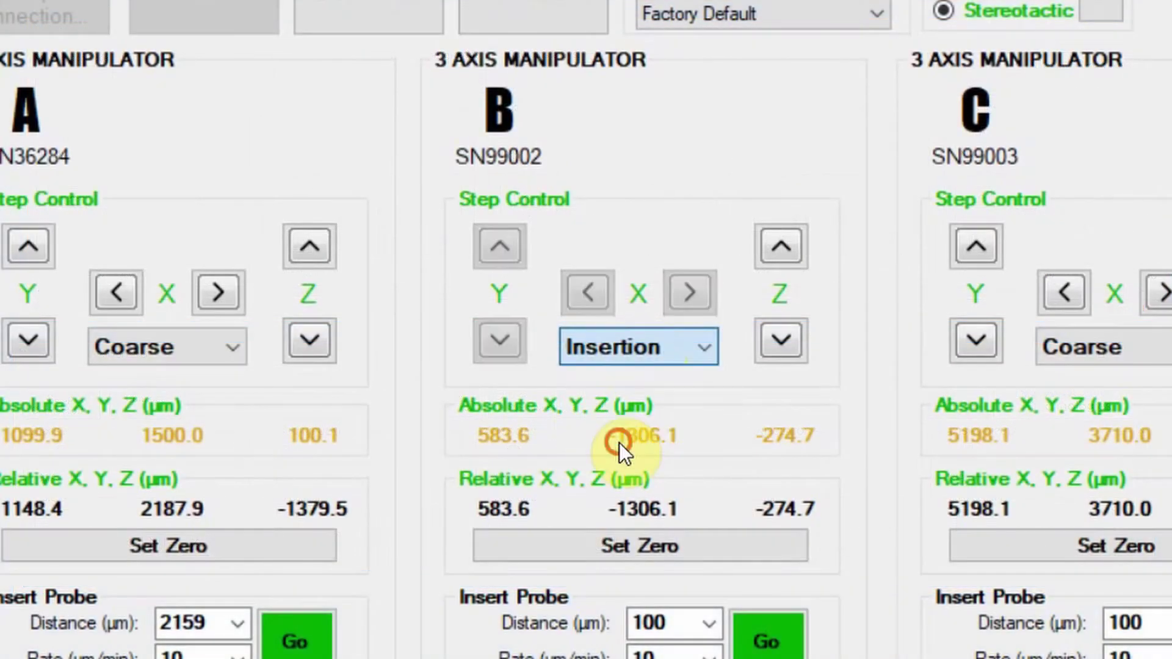
Step manipulator B down twice in Insertion mode so Z reads -298.0 µm.
{"action": "left_click", "coordinate": [780, 341]}
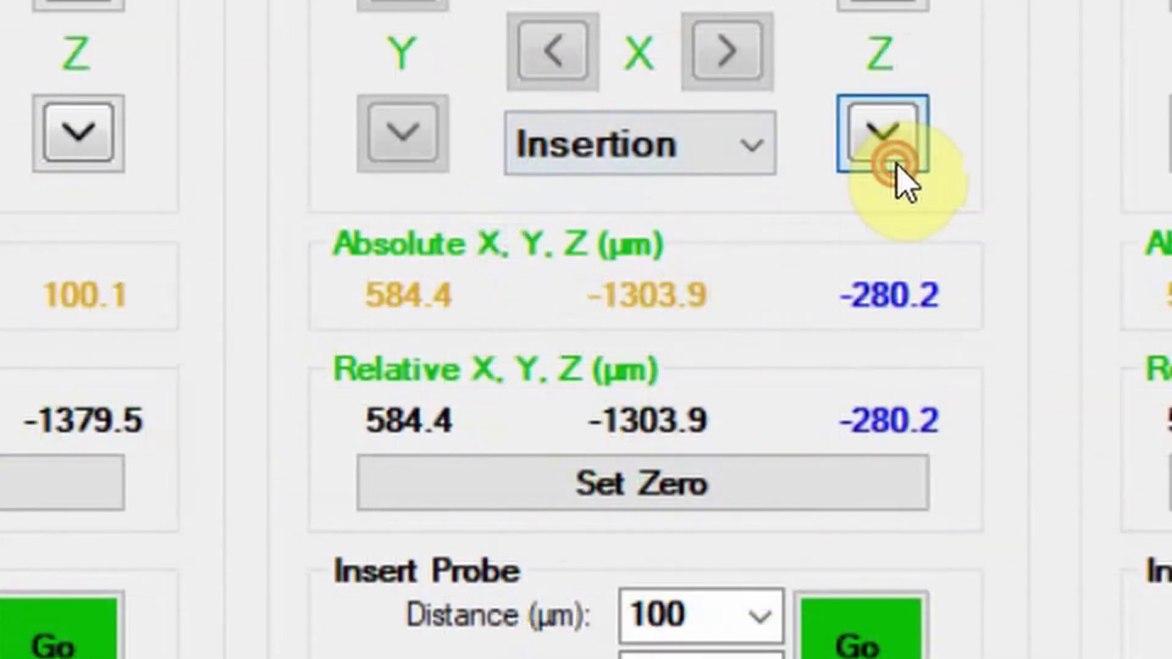
{"action": "left_click", "coordinate": [780, 341]}
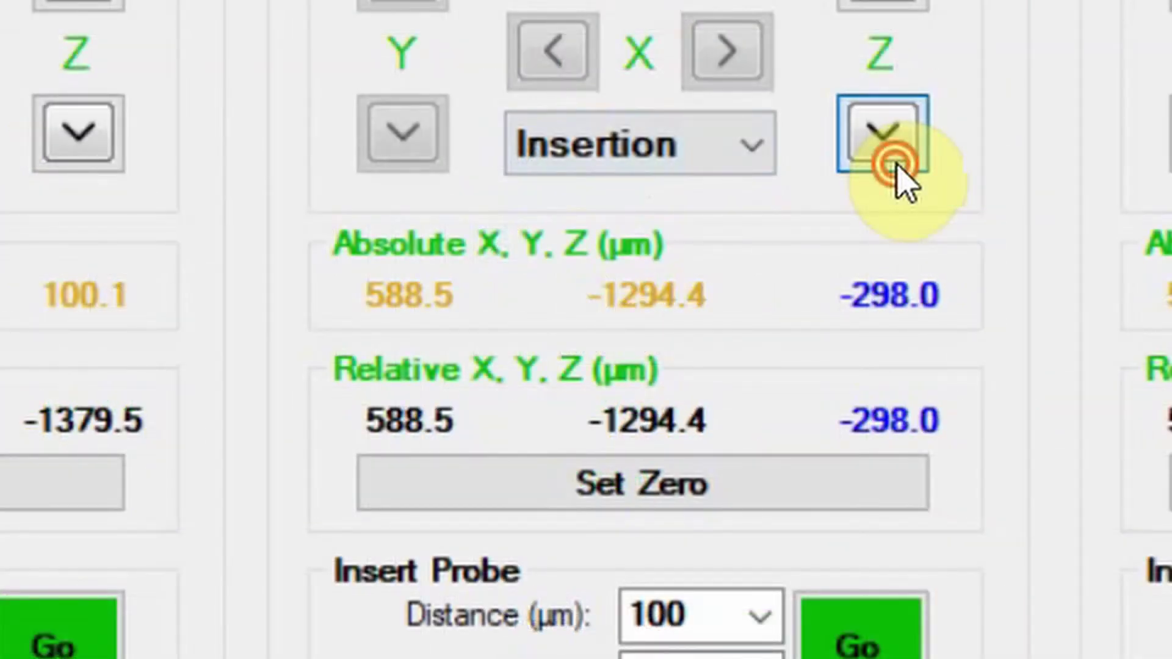